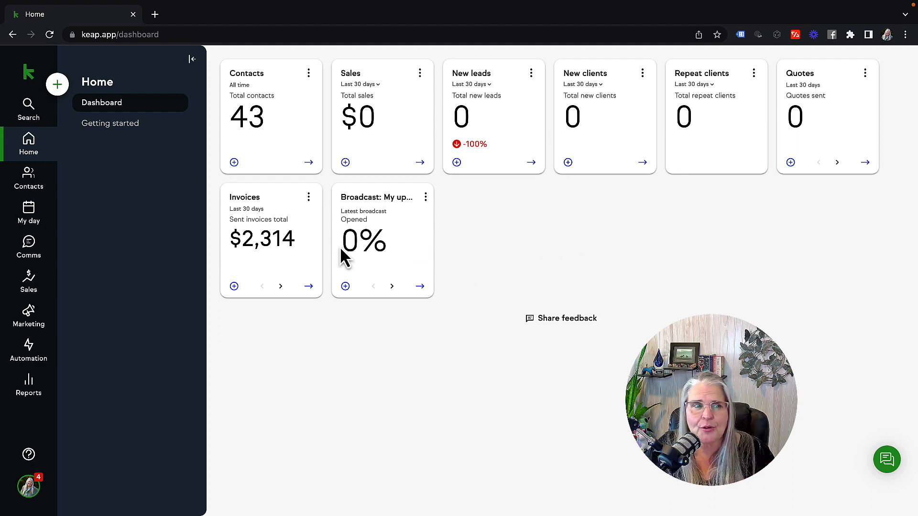
Step: Open the first person's record in the contacts list and start a new email to them
left_click(33, 189)
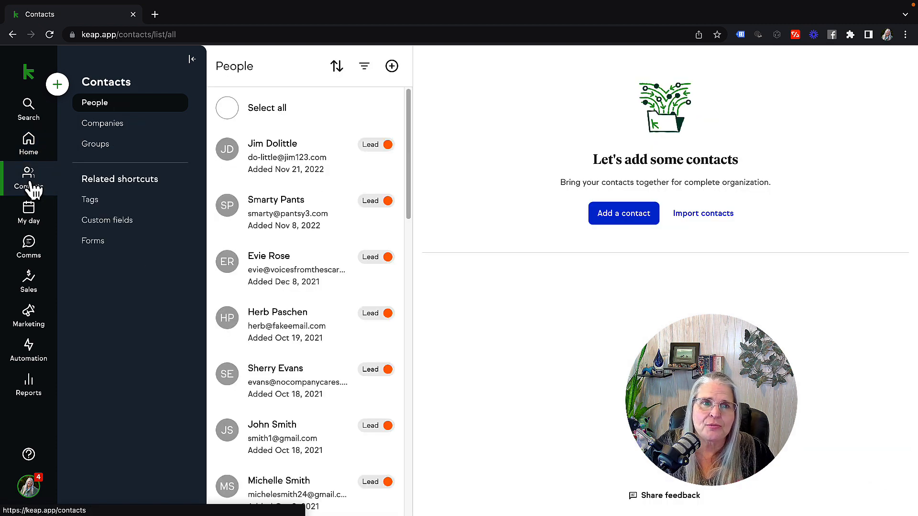
left_click(277, 168)
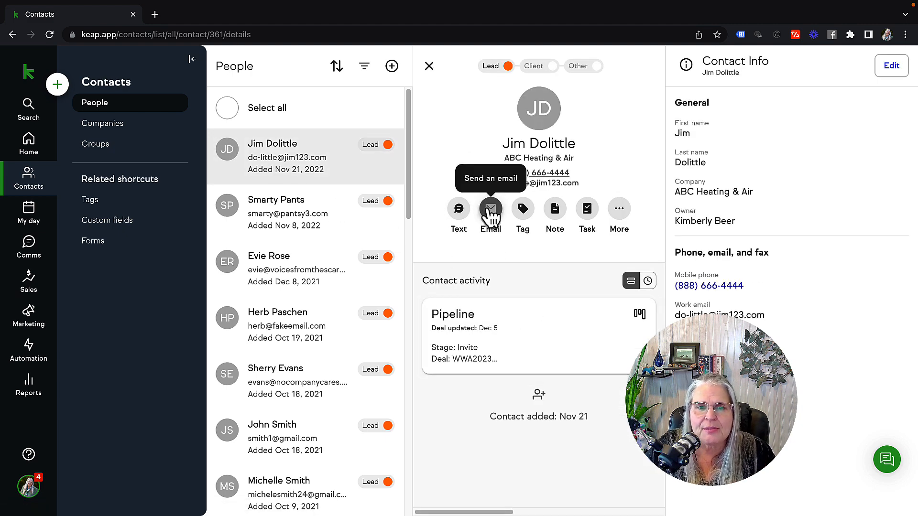
left_click(491, 211)
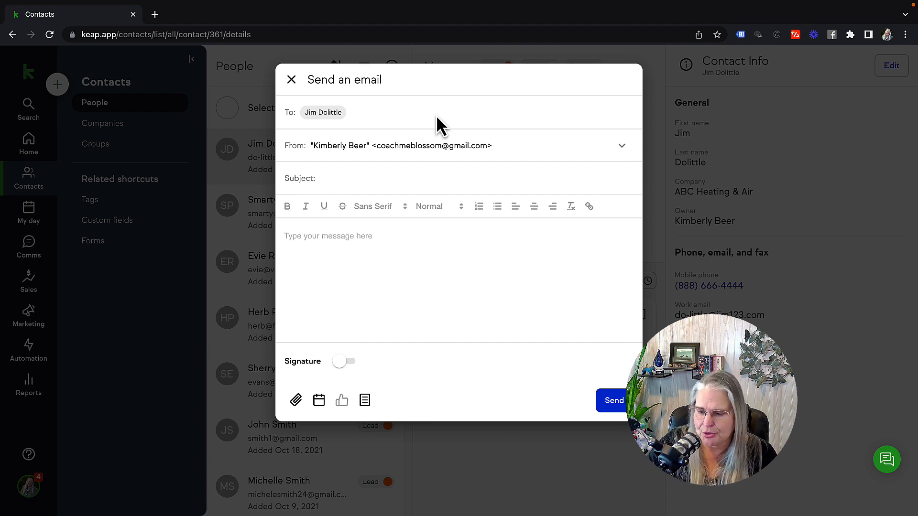
Step: Enter "Hi Remember Me" as the email subject and insert the 30 Minute Exploration booking link in the message
left_click(380, 188)
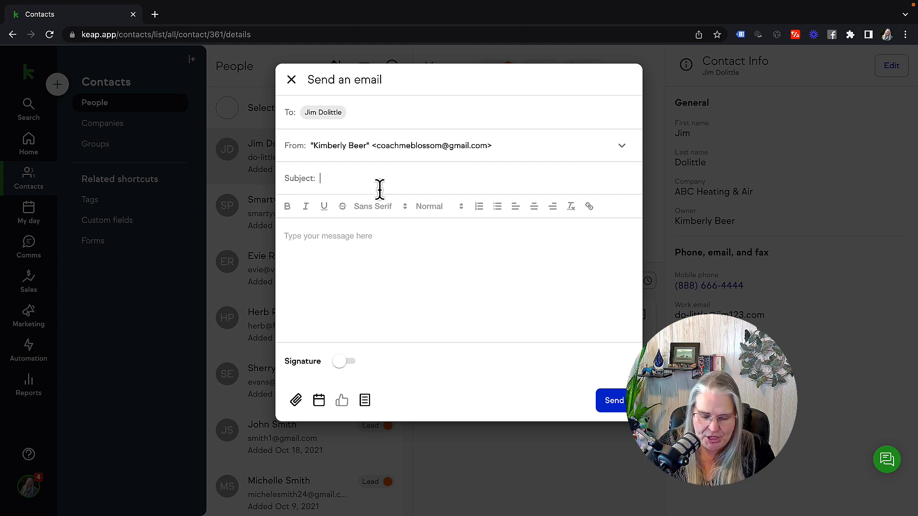
type("Hi")
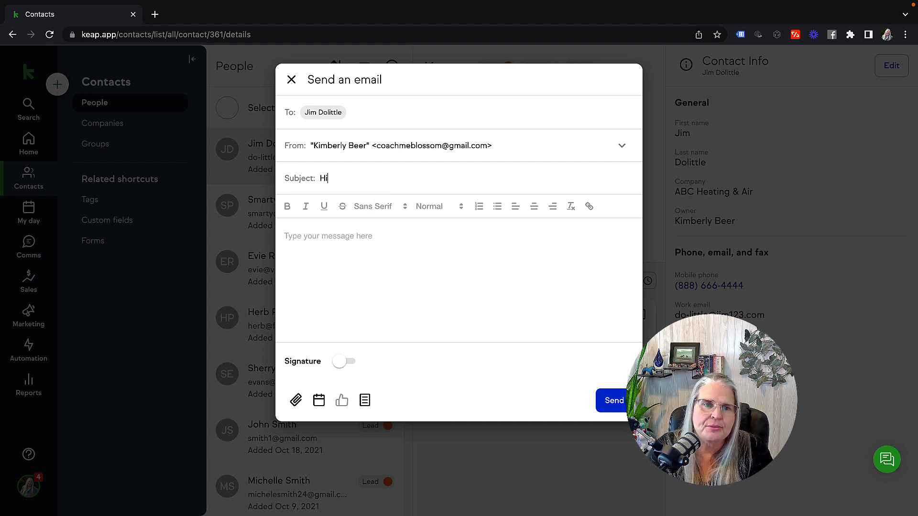
type(" Remember Me")
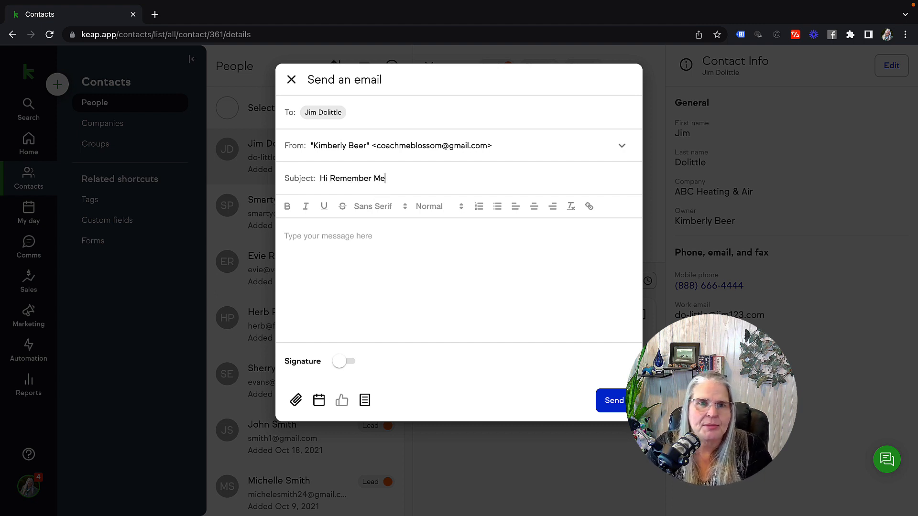
left_click(344, 243)
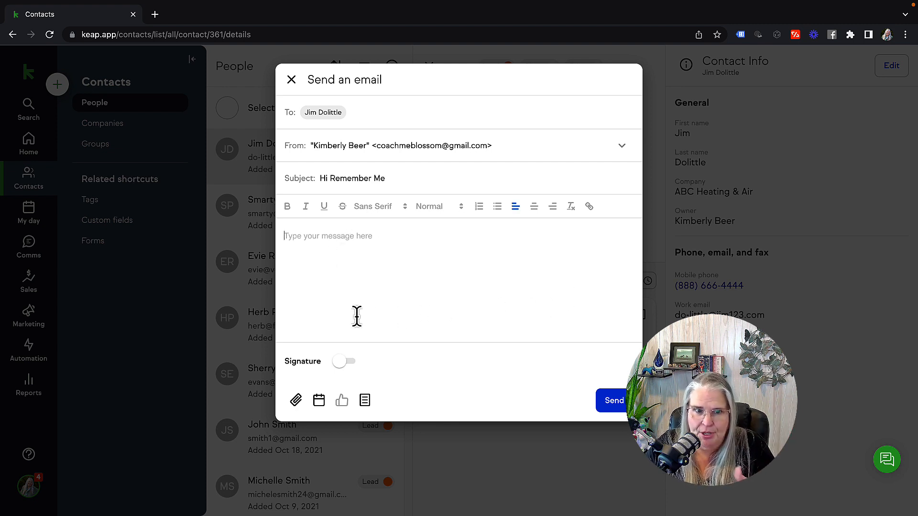
left_click(319, 401)
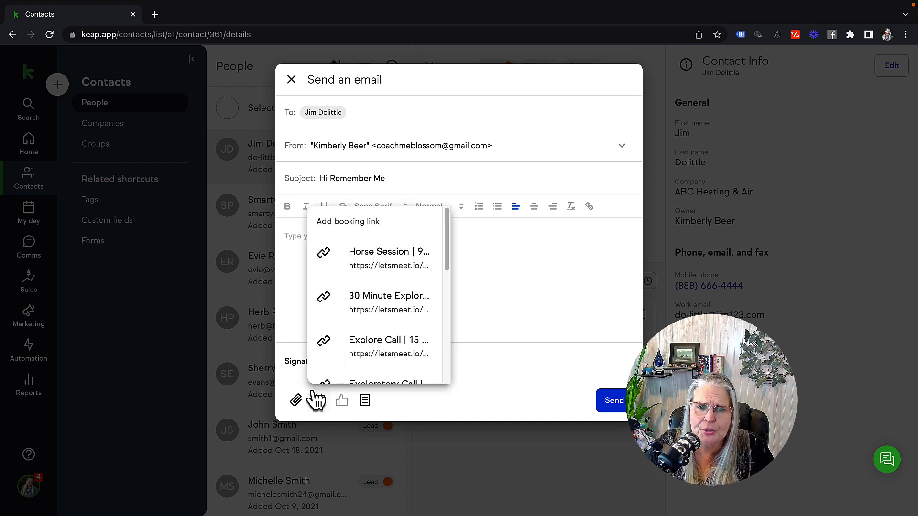
left_click(369, 310)
left_click(510, 238)
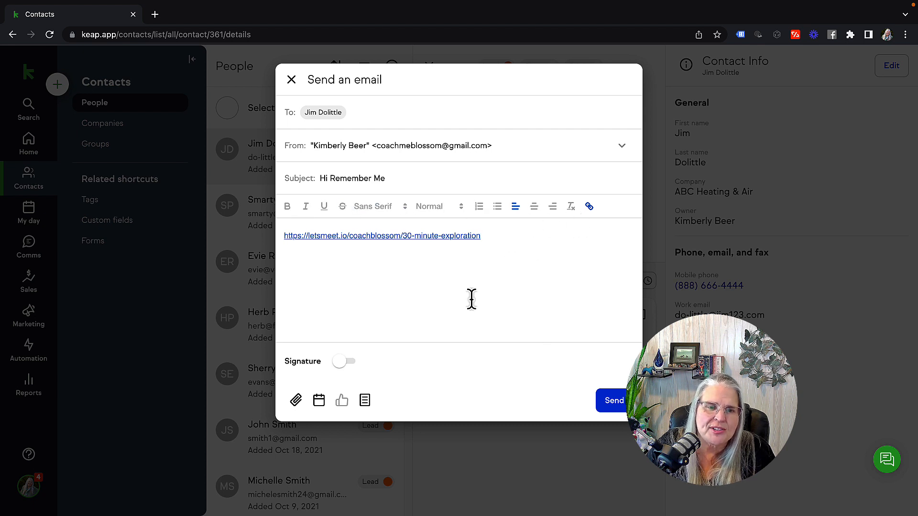
Step: Insert the "Introduction with invitation to meet" template into the email
left_click(366, 411)
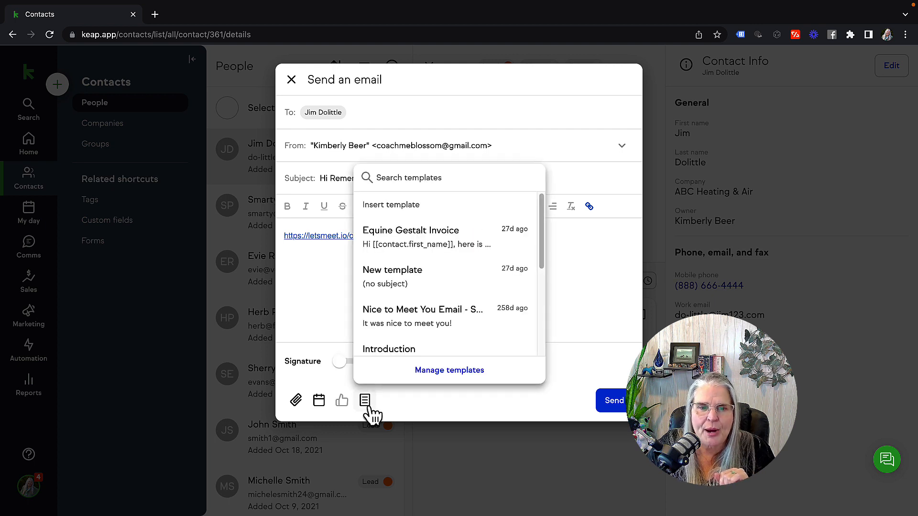
scroll(421, 320, "down", 3)
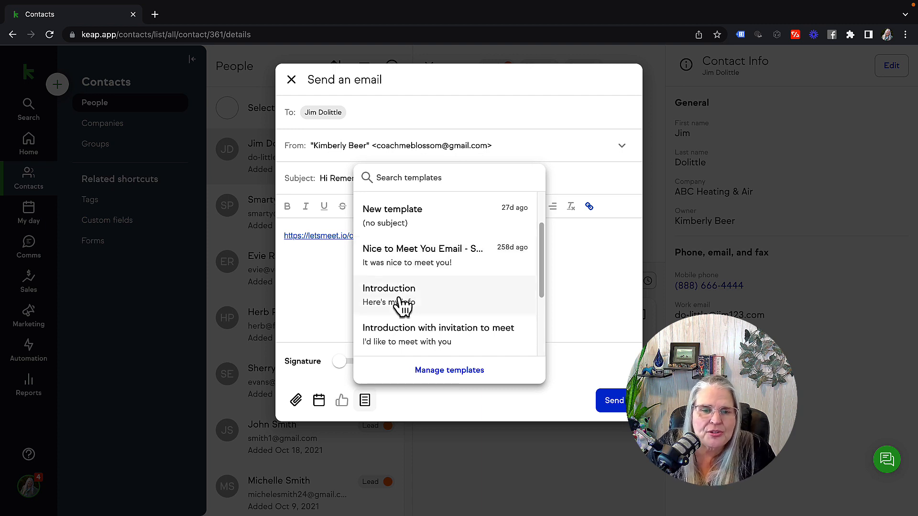
left_click(395, 340)
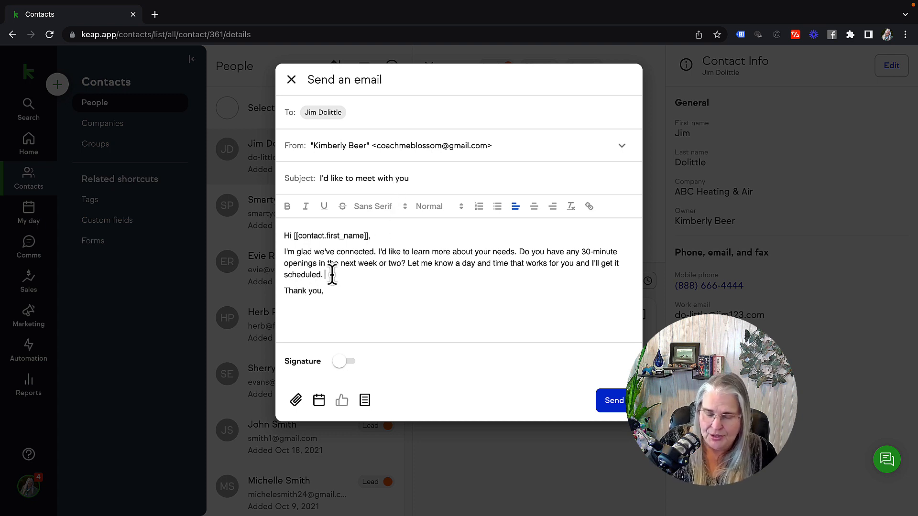
Step: Add the 30 Minute Exploration booking link on a new line above "Thank you," and turn on the email signature
key("Return")
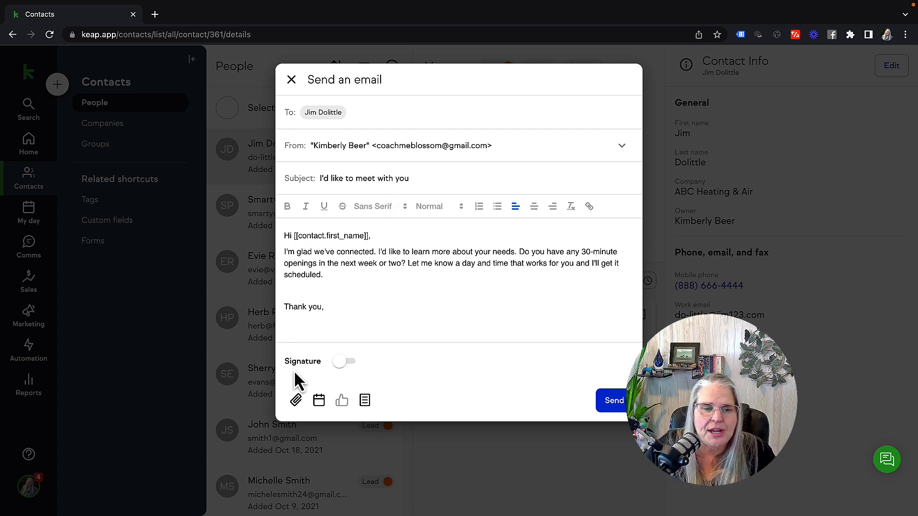
left_click(319, 402)
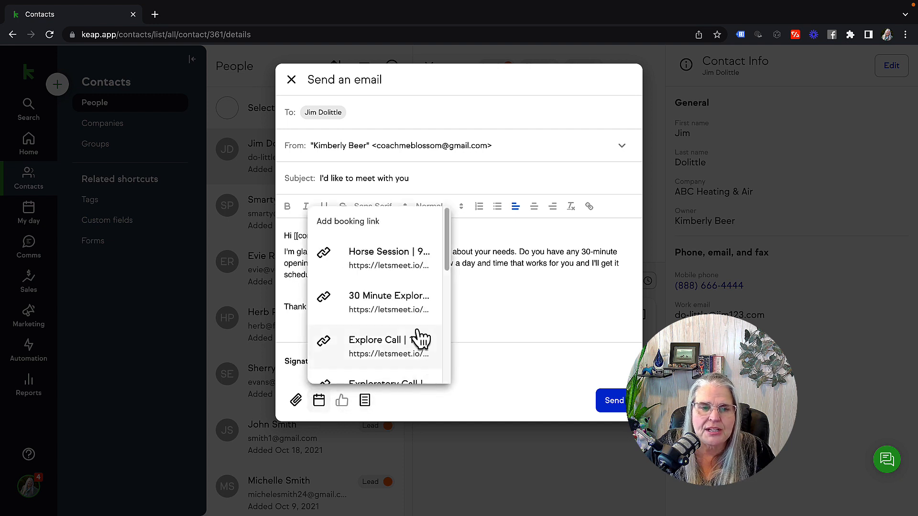
left_click(389, 313)
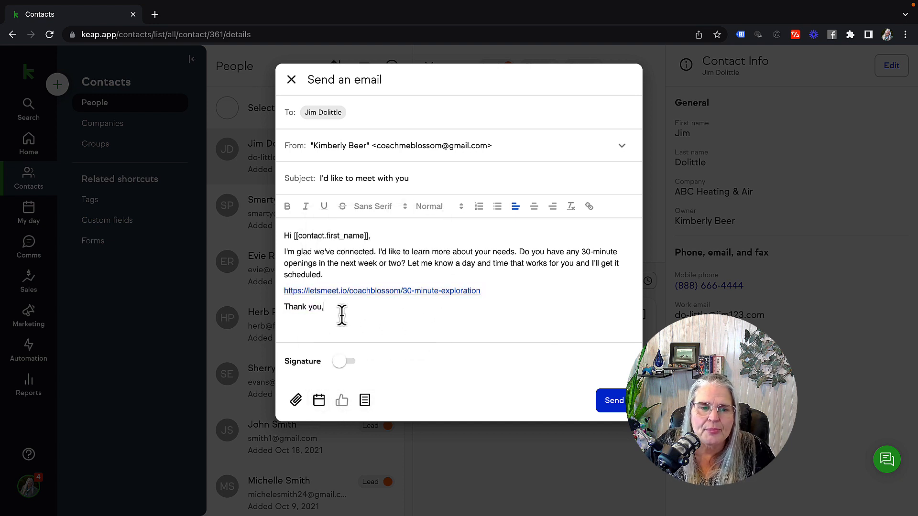
left_click(341, 361)
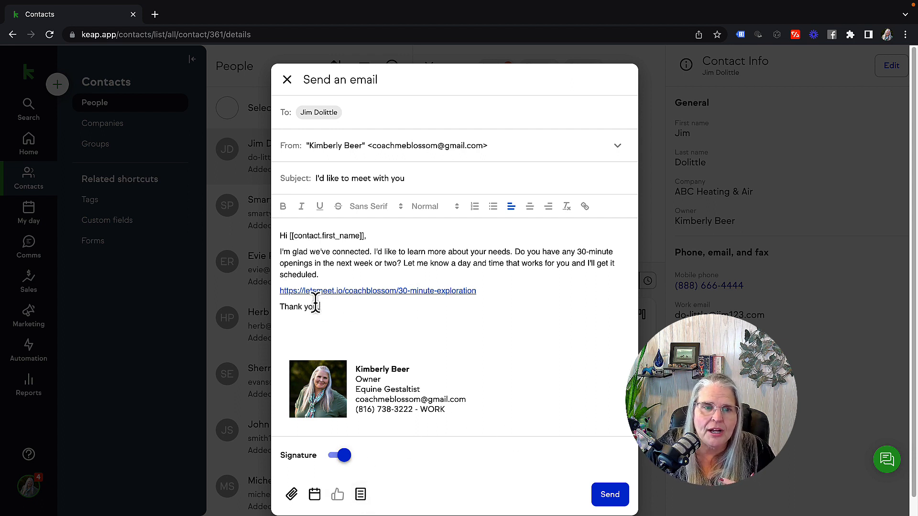
Step: Copy the whole message text, from the greeting to "Thank you,", and open the email template manager
left_click_drag(315, 307, 272, 233)
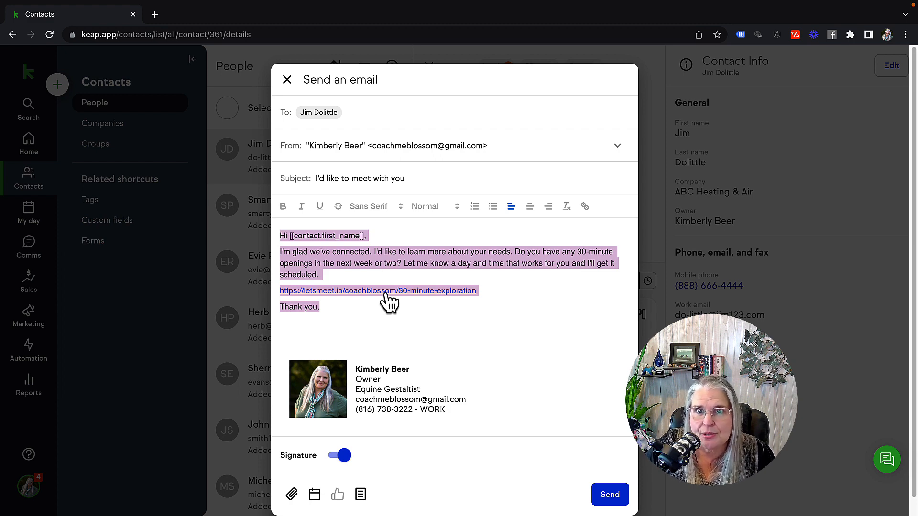
left_click(360, 495)
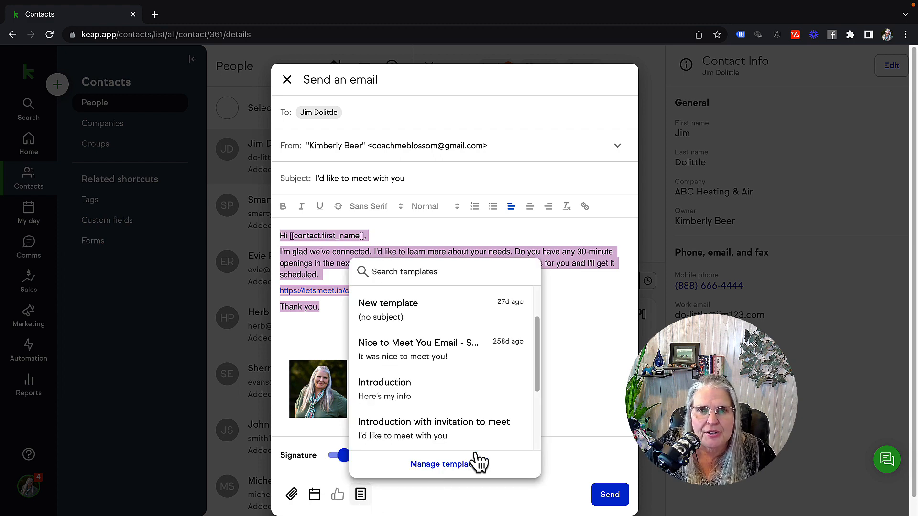
left_click(431, 471)
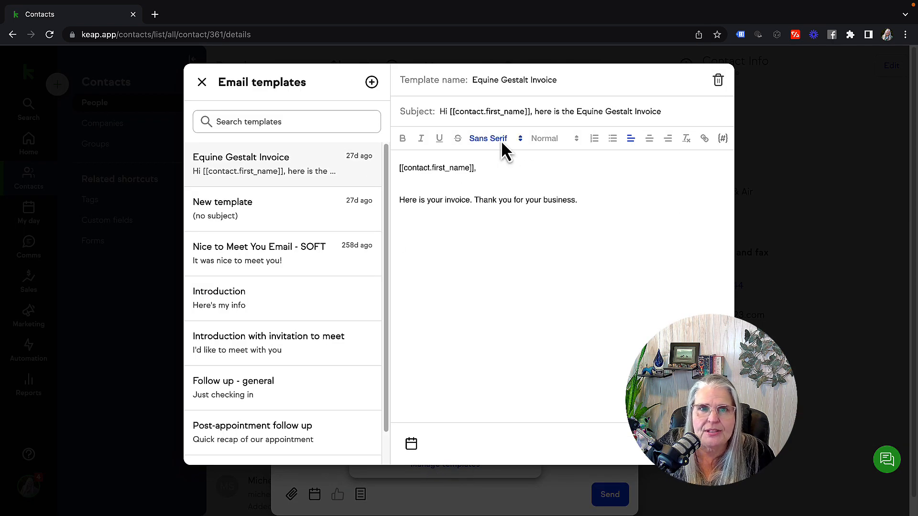
Step: Create a new email template named "30 Minute Explore Session Invite"
left_click(371, 82)
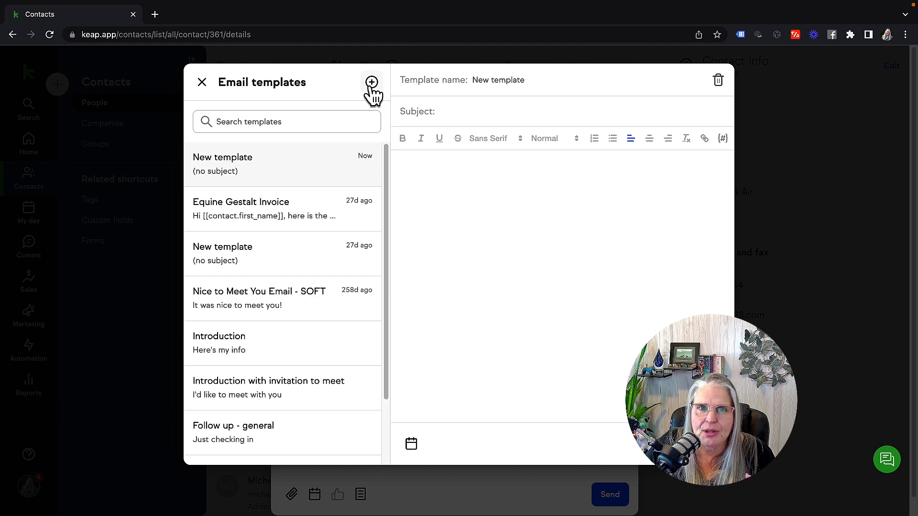
triple_click(517, 79)
type("30 ")
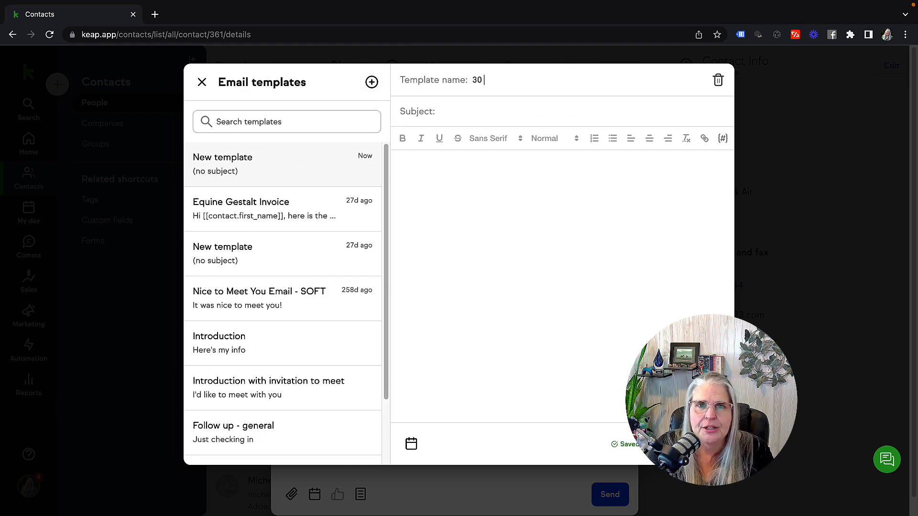
type("Minute Ex")
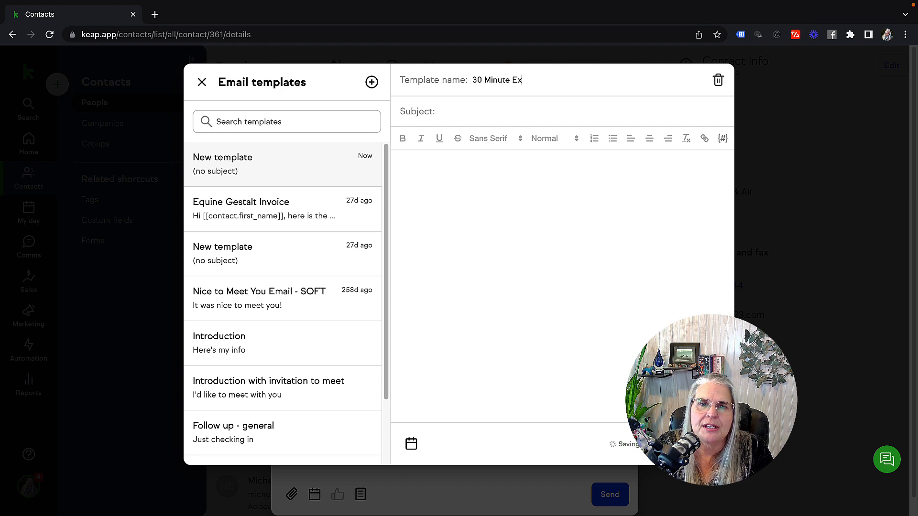
type("plore Session Invite")
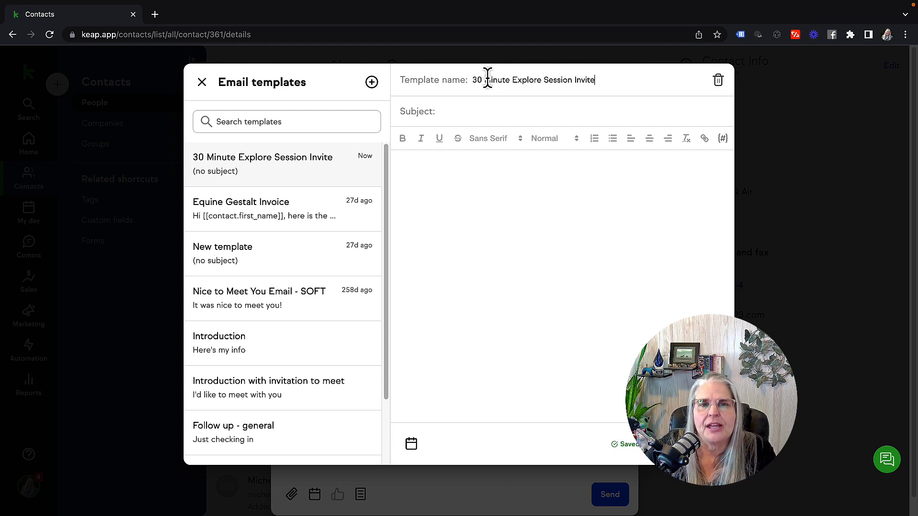
Step: Set the template's subject to "I'm inviting you to an exploration call"
left_click(456, 111)
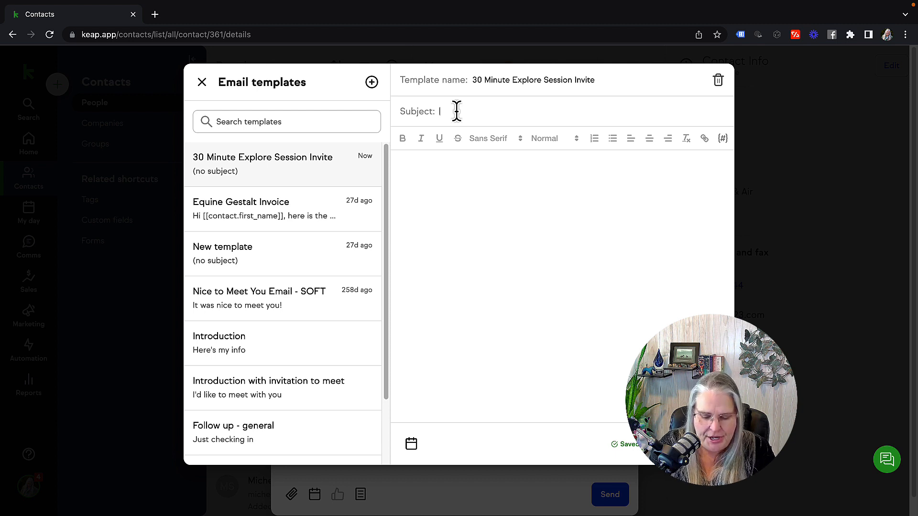
type("'m")
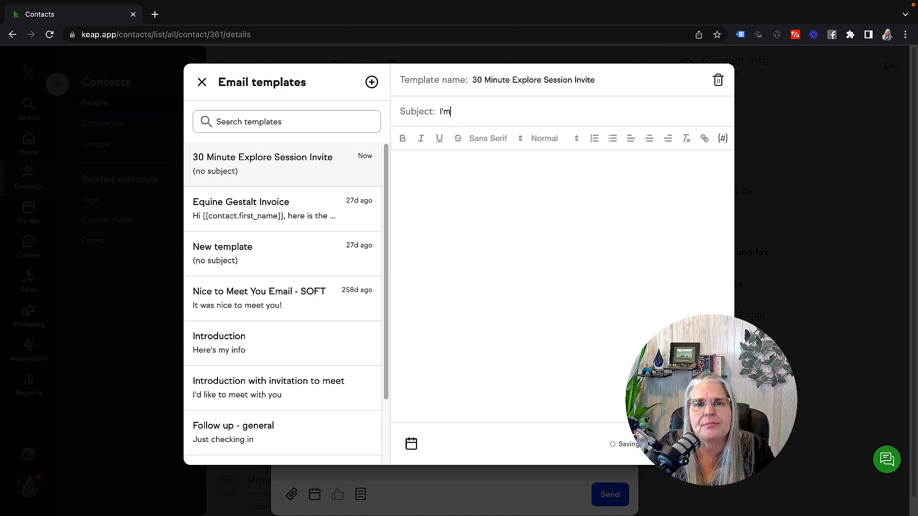
type(" inviting you to. an")
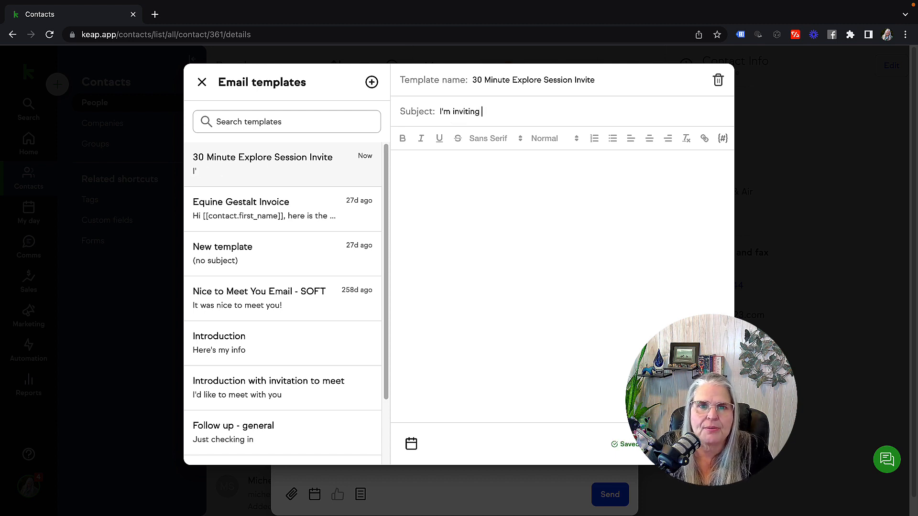
key("BackSpace")
key("BackSpace")
key("BackSpace")
key("BackSpace")
key("BackSpace")
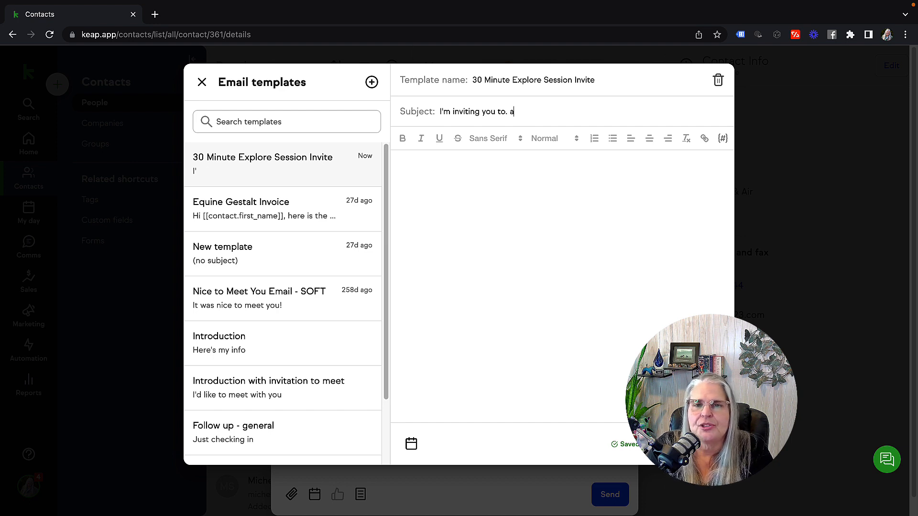
type("an exploration")
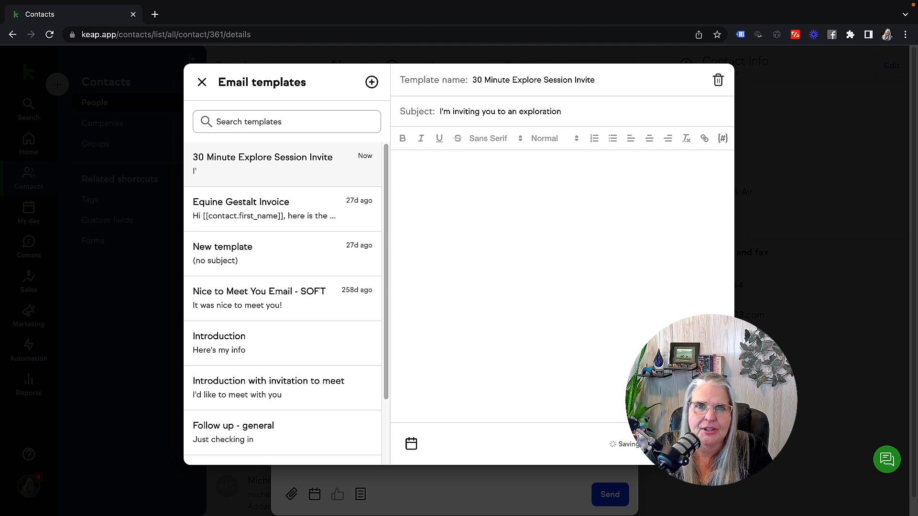
type(" call")
key("Tab")
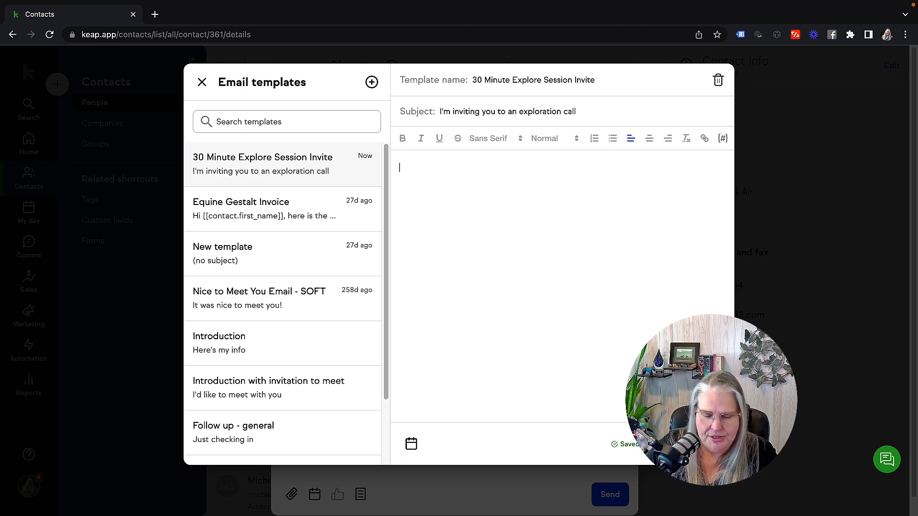
Step: Paste the copied message with its booking link into the template body and insert the template into the open email
type("Hi [[contact.first_name]], I'm glad we've connected. I'd like to learn more about your needs. Do you have any 30-minute openings in the next week or two? Let me know a day and time that works for you and I'll get it scheduled. https://letsmeet.io/coachblossom/30-minute-exploration Thank you,")
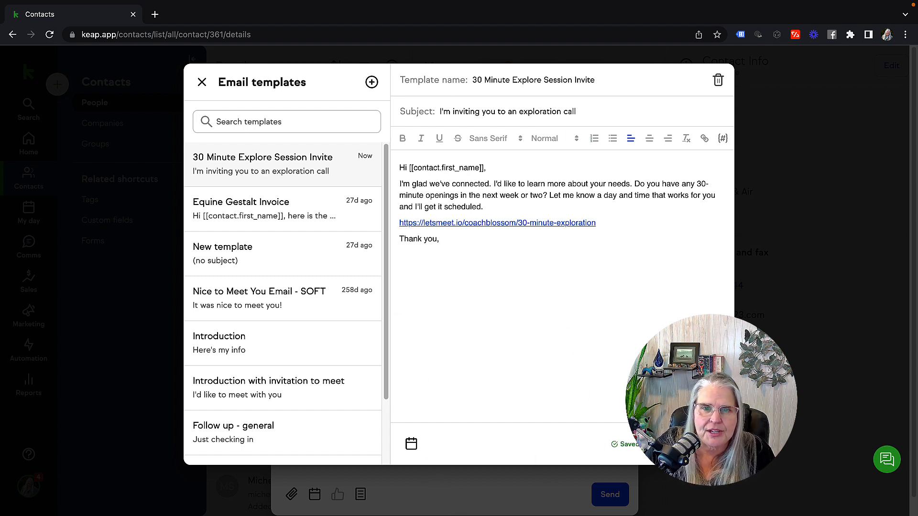
left_click(689, 445)
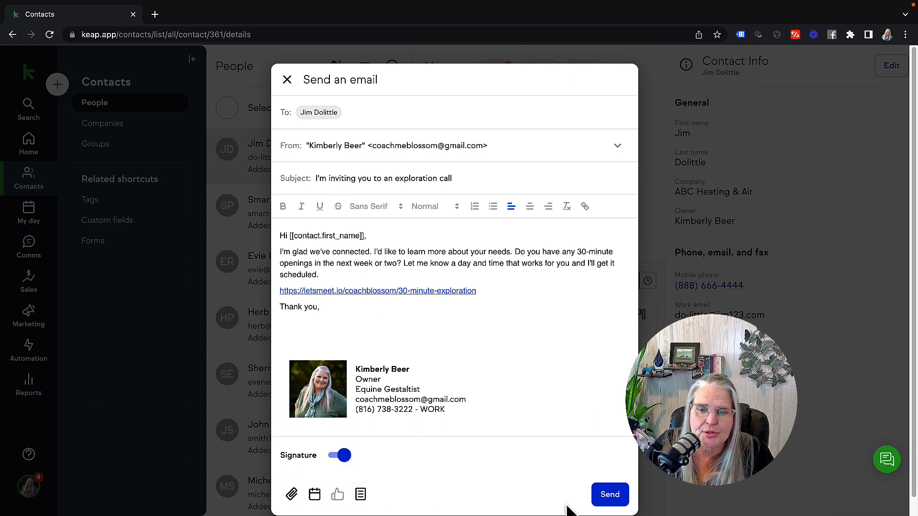
Step: Close the open email and delete its draft
left_click(287, 79)
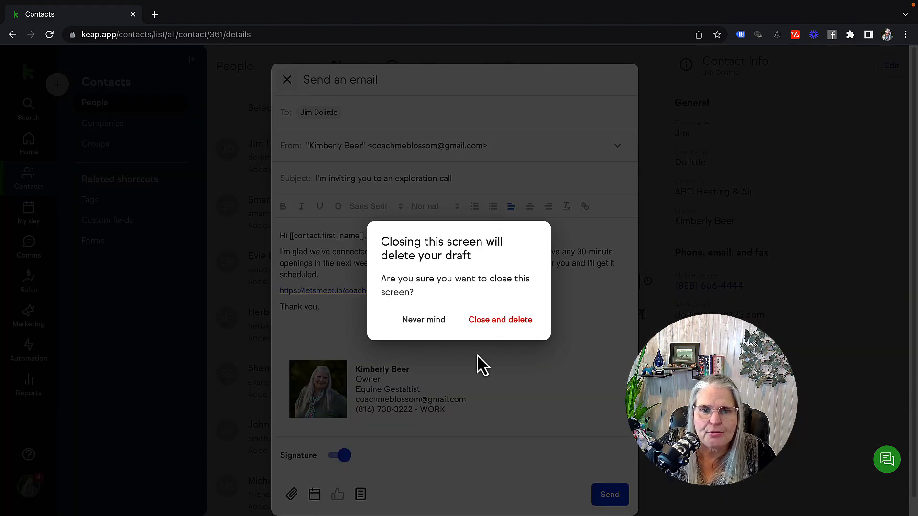
left_click(492, 325)
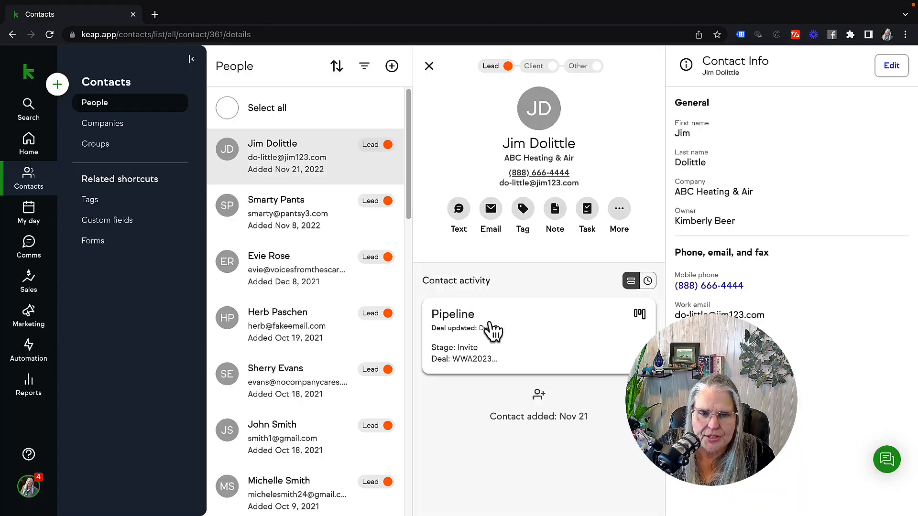
Step: Start an email to the second person in the contacts list and insert the "30 Minute Explore Session Invite" template
left_click(252, 223)
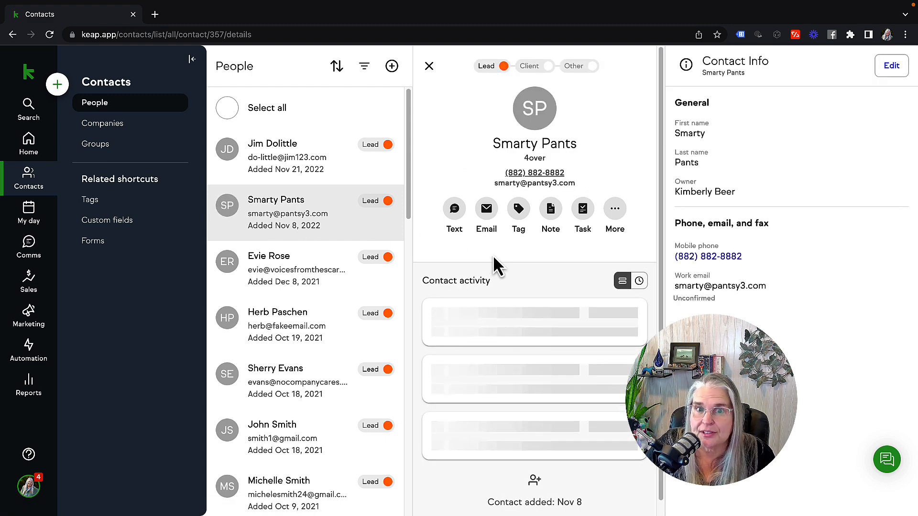
left_click(487, 211)
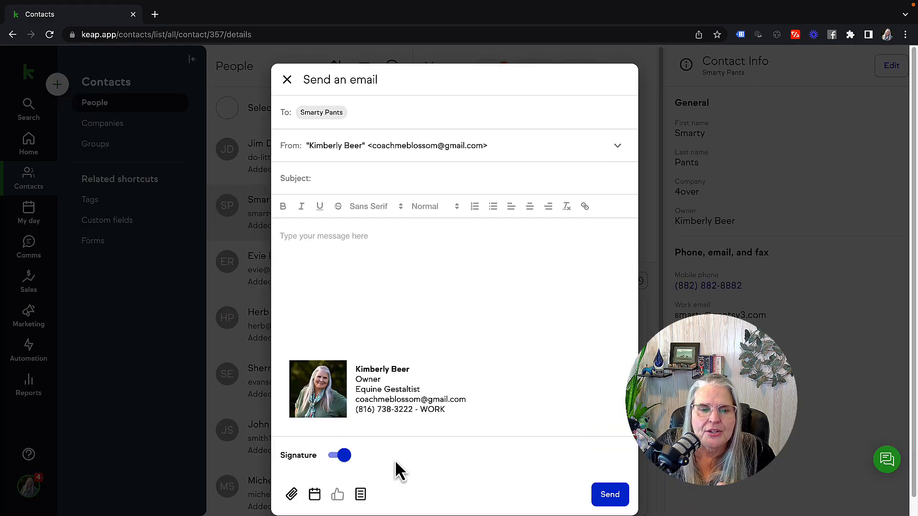
left_click(360, 495)
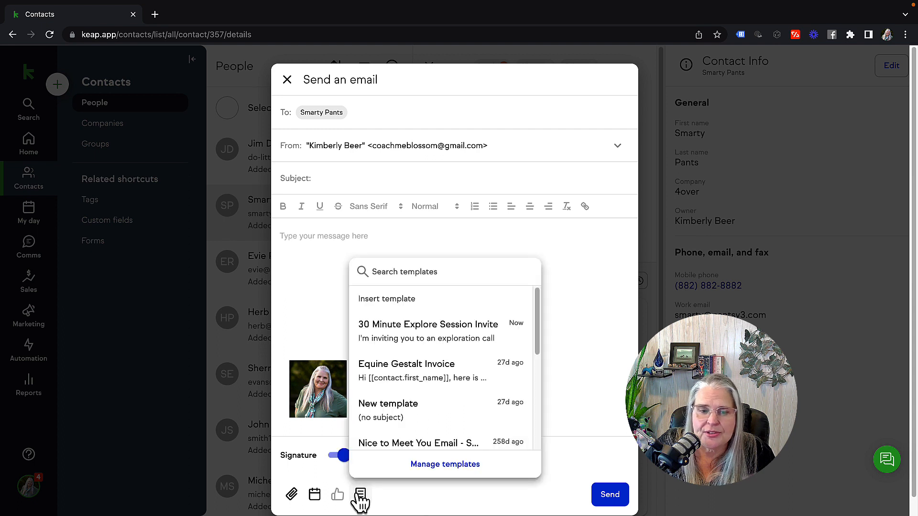
left_click(409, 338)
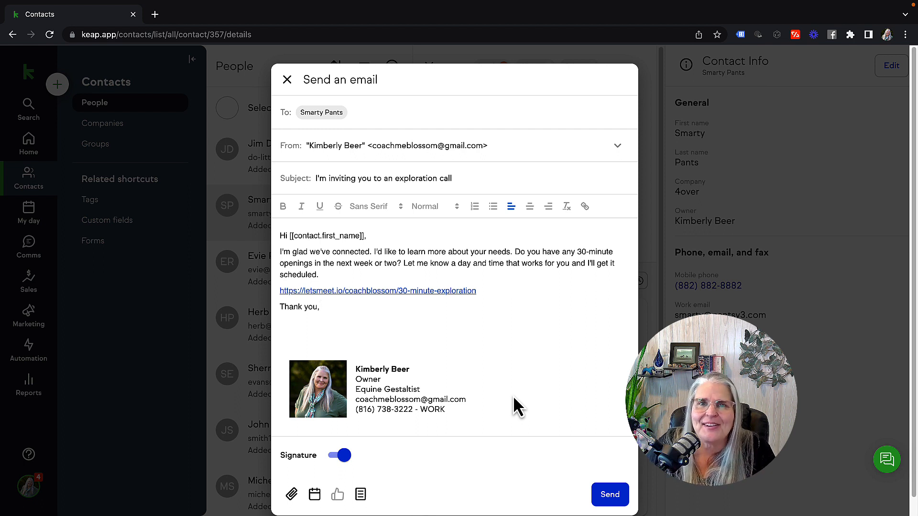
Step: Personalize the first sentence by adding a mention of "that networking" event after "I'm glad we've connected"
left_click(370, 252)
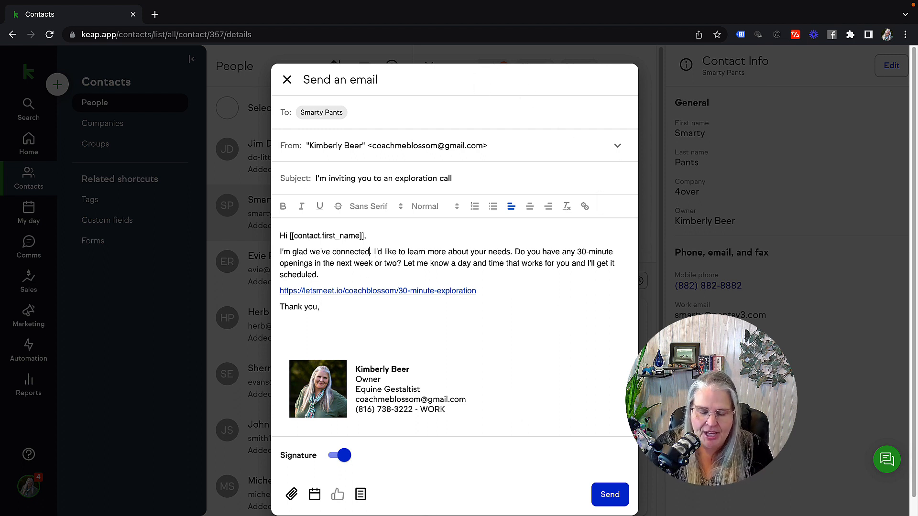
type("at that networking ee")
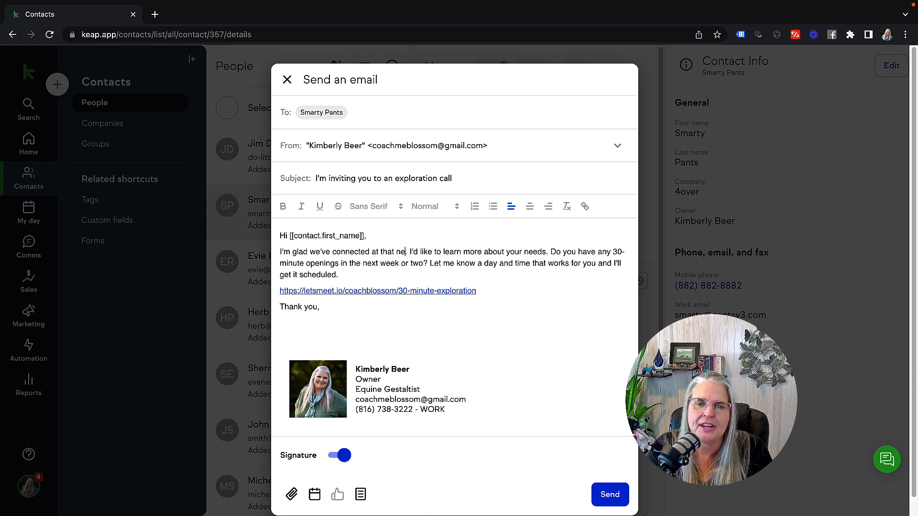
type("ent")
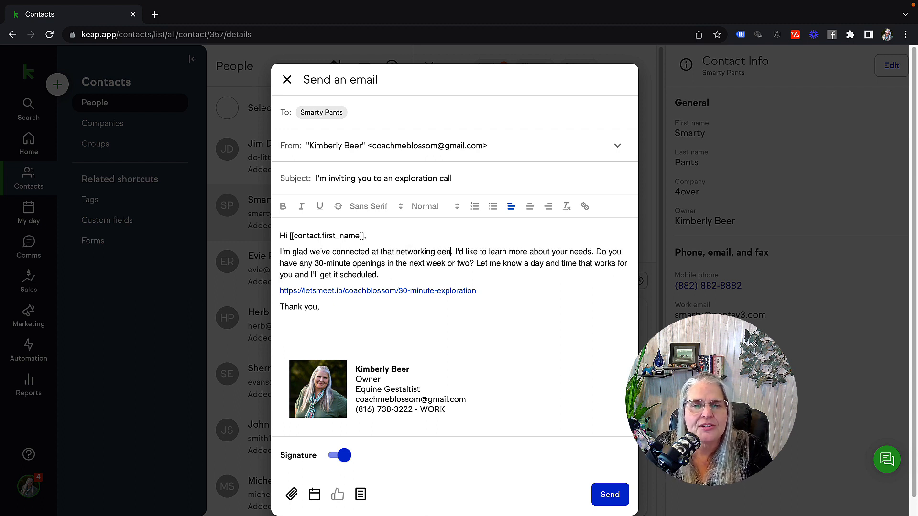